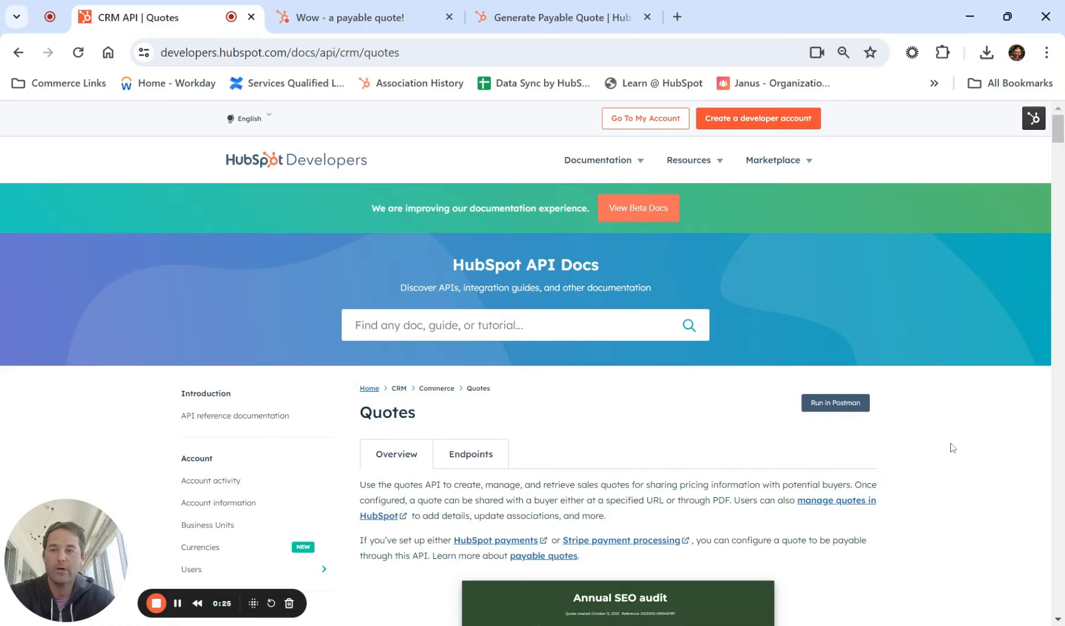
# Jump to the Quotes API Enable payments section listing hs_payment_enabled and hs_payment_type
pyautogui.scroll(-4, 951, 447)
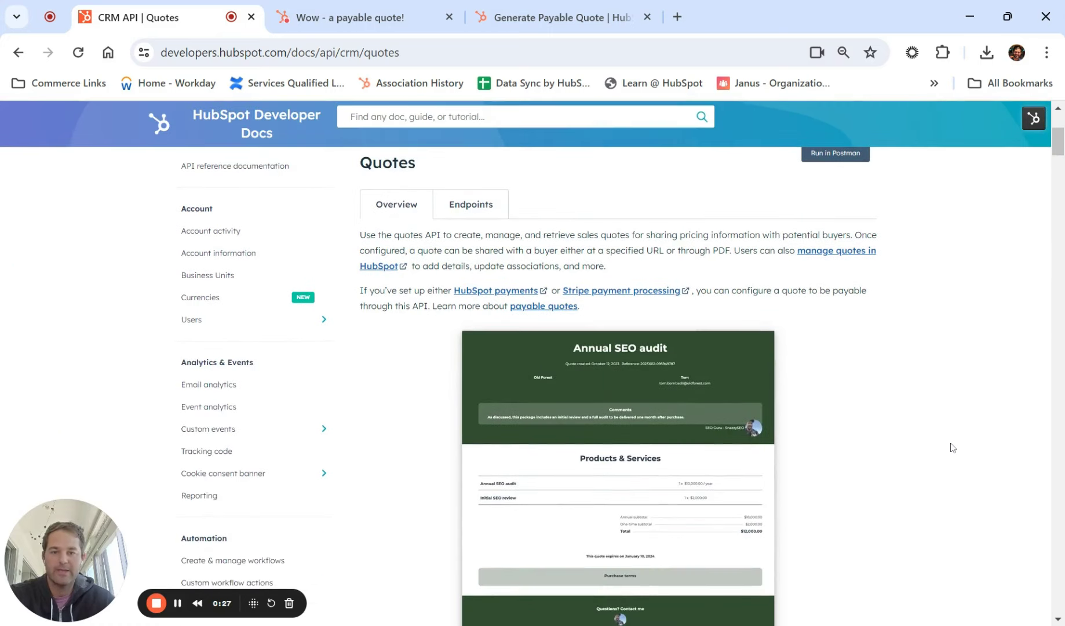
pyautogui.click(560, 306)
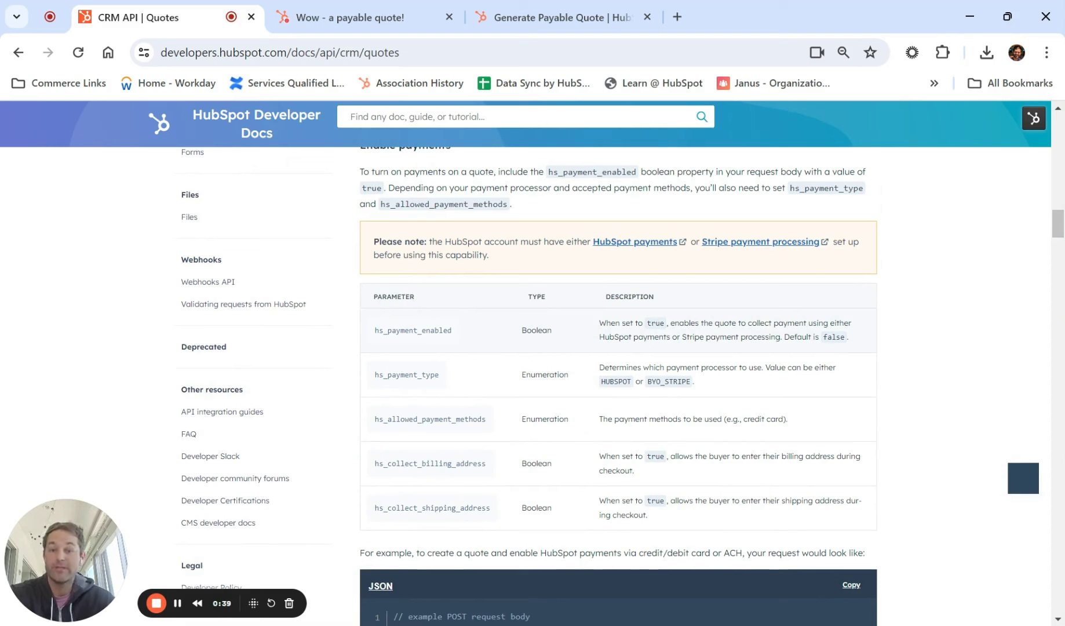
pyautogui.click(516, 8)
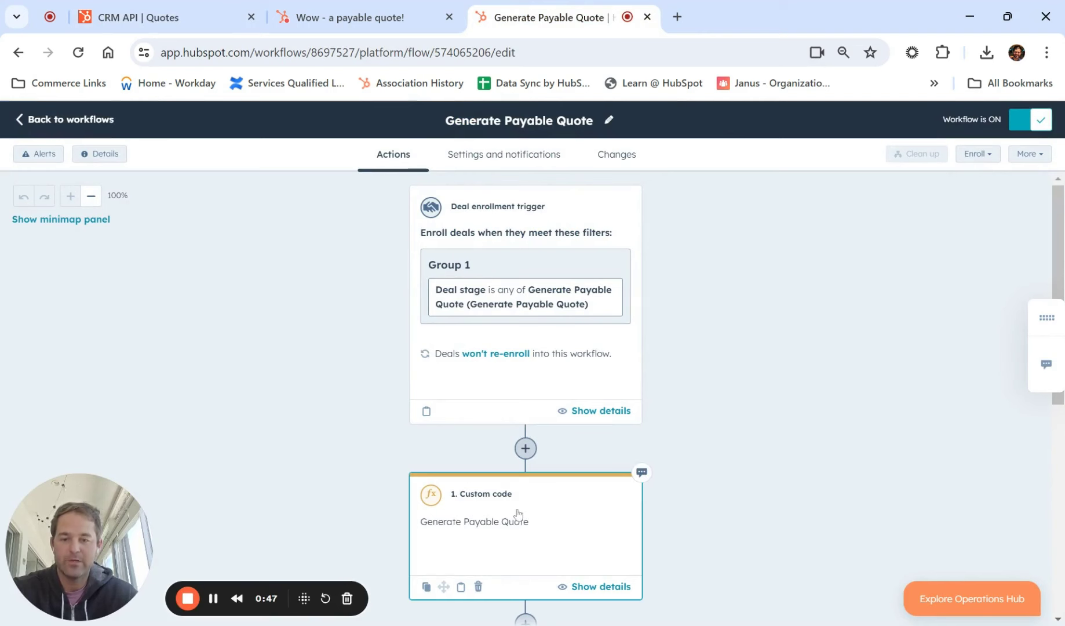
pyautogui.moveTo(105, 531); pyautogui.dragTo(1010, 165)
pyautogui.click(487, 562)
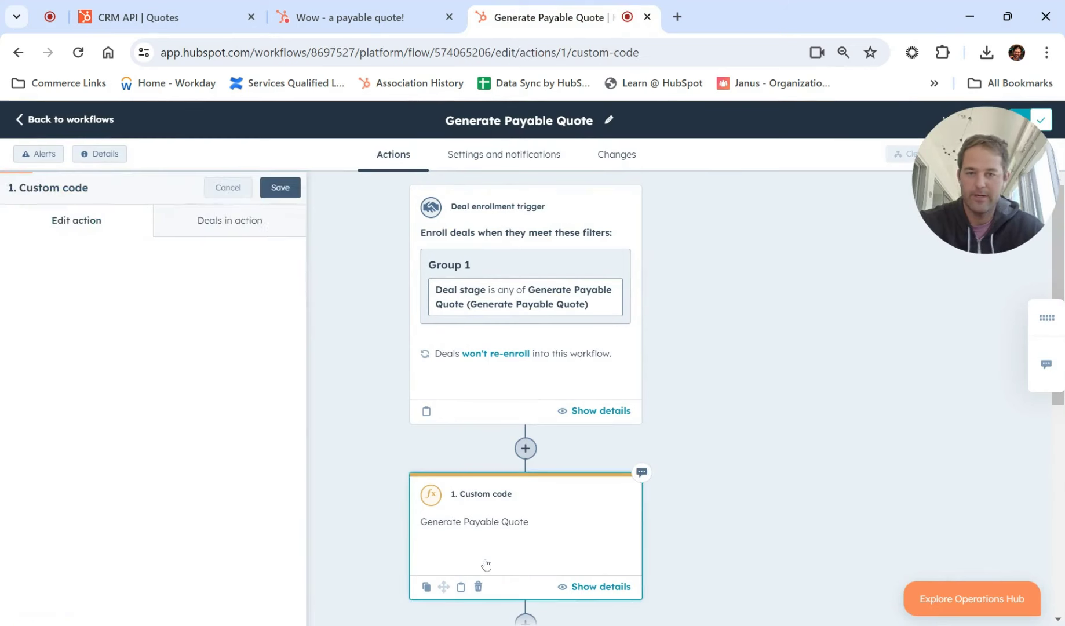
pyautogui.scroll(-7, 209, 295)
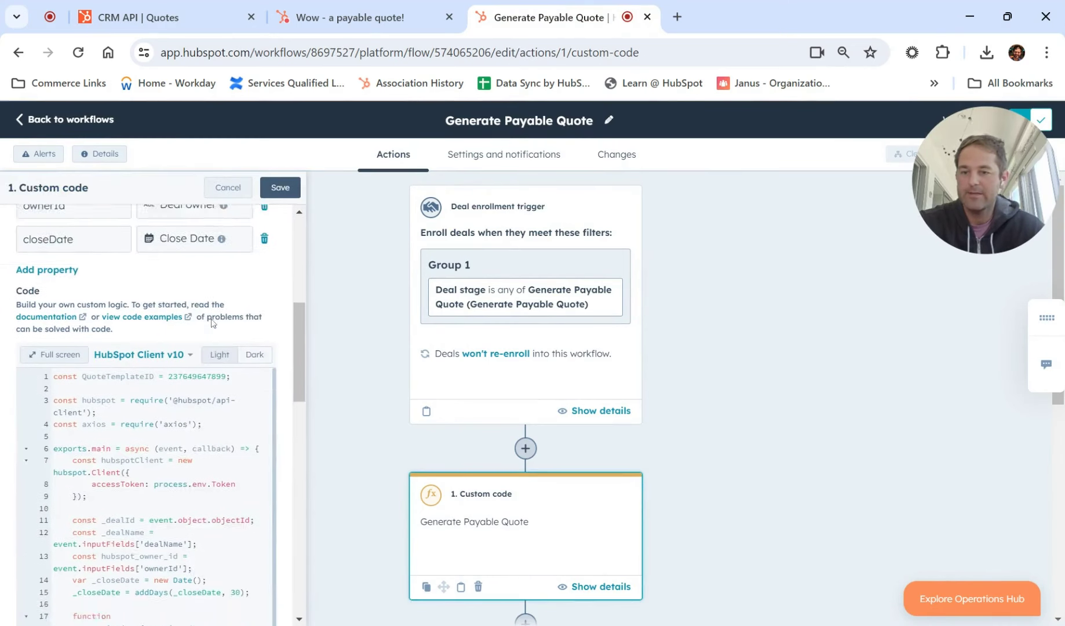
pyautogui.click(56, 297)
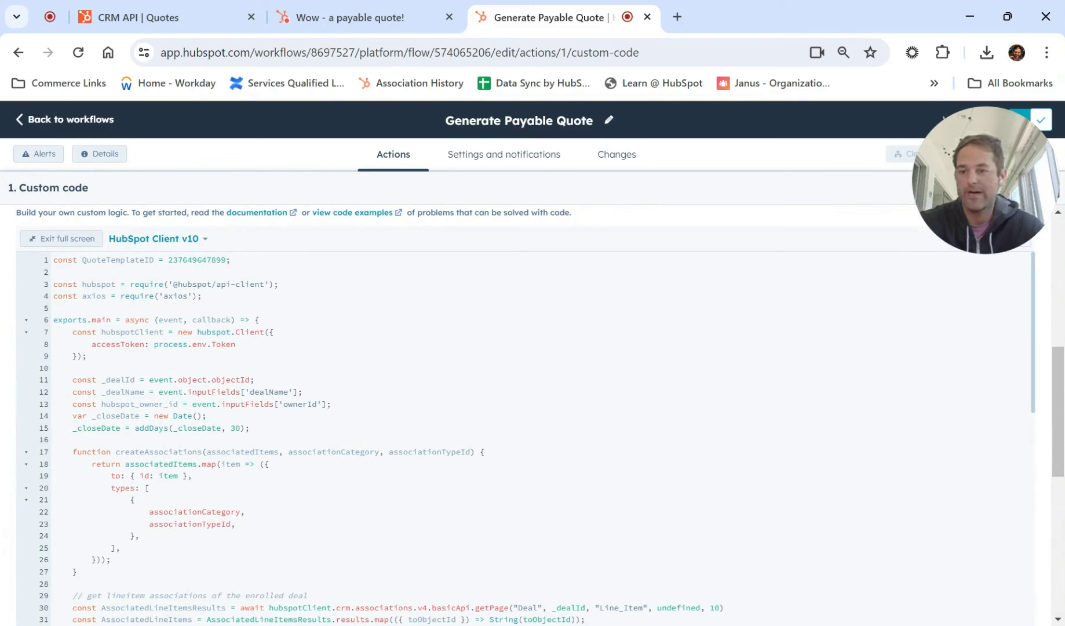
# Highlight the payment properties on code lines 85–90, then cancel back to the workflow canvas
pyautogui.scroll(2, 521, 406)
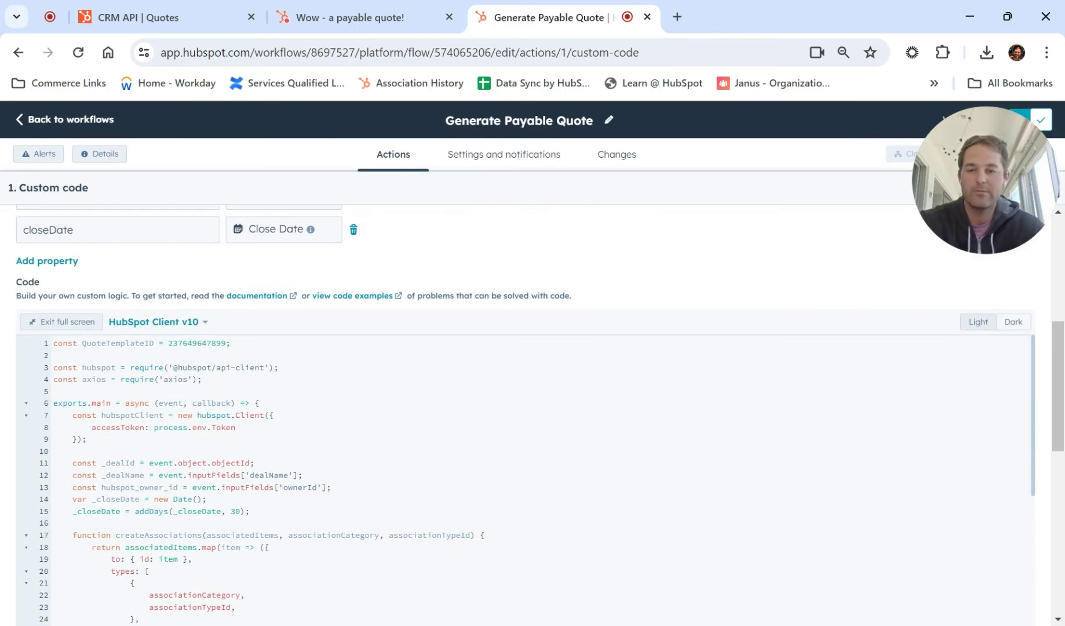
pyautogui.scroll(-8, 691, 284)
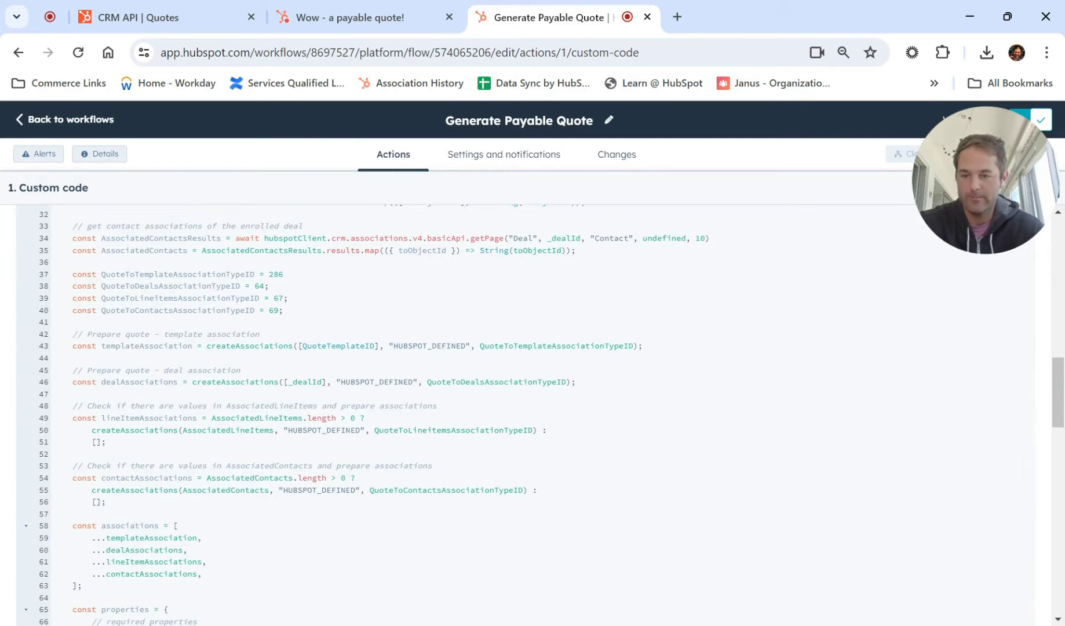
pyautogui.scroll(-7, 521, 406)
pyautogui.scroll(2, 521, 405)
pyautogui.scroll(-2, 521, 406)
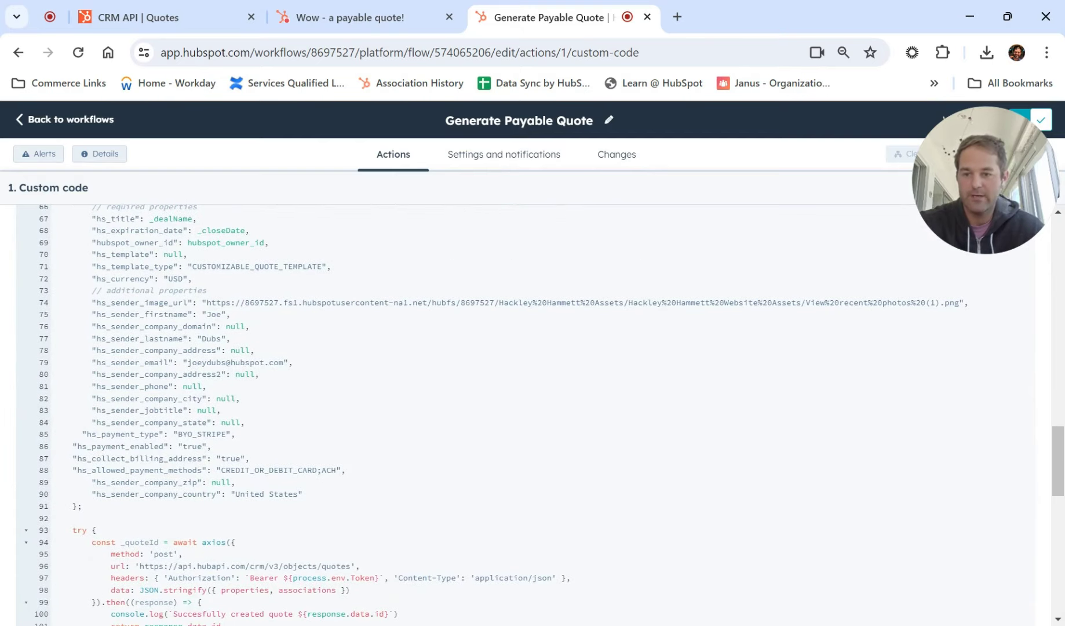
pyautogui.moveTo(303, 494); pyautogui.dragTo(82, 434)
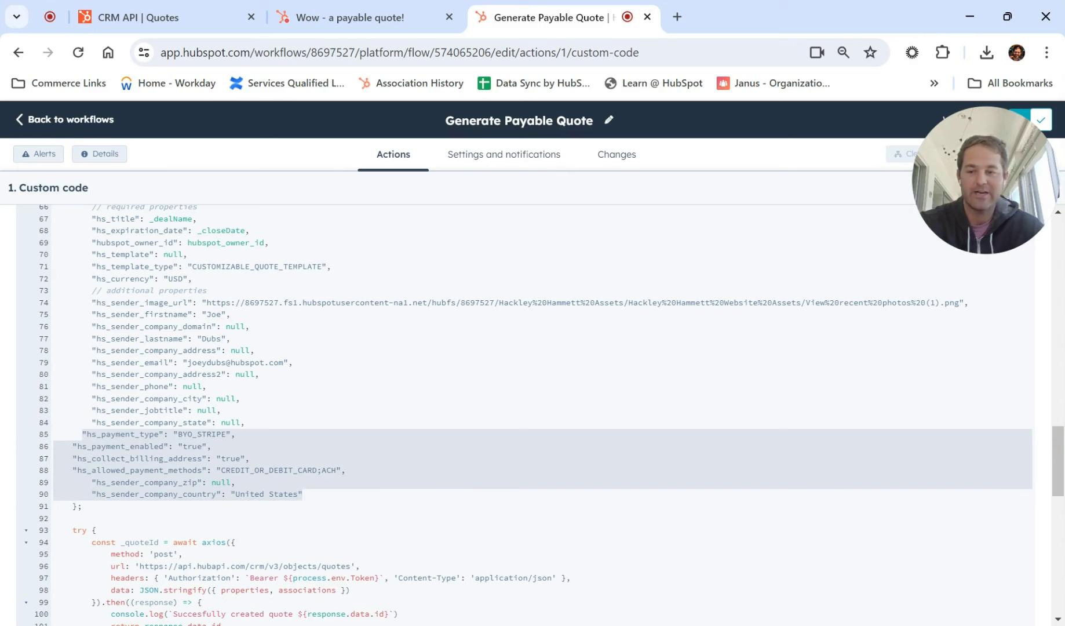
pyautogui.click(94, 529)
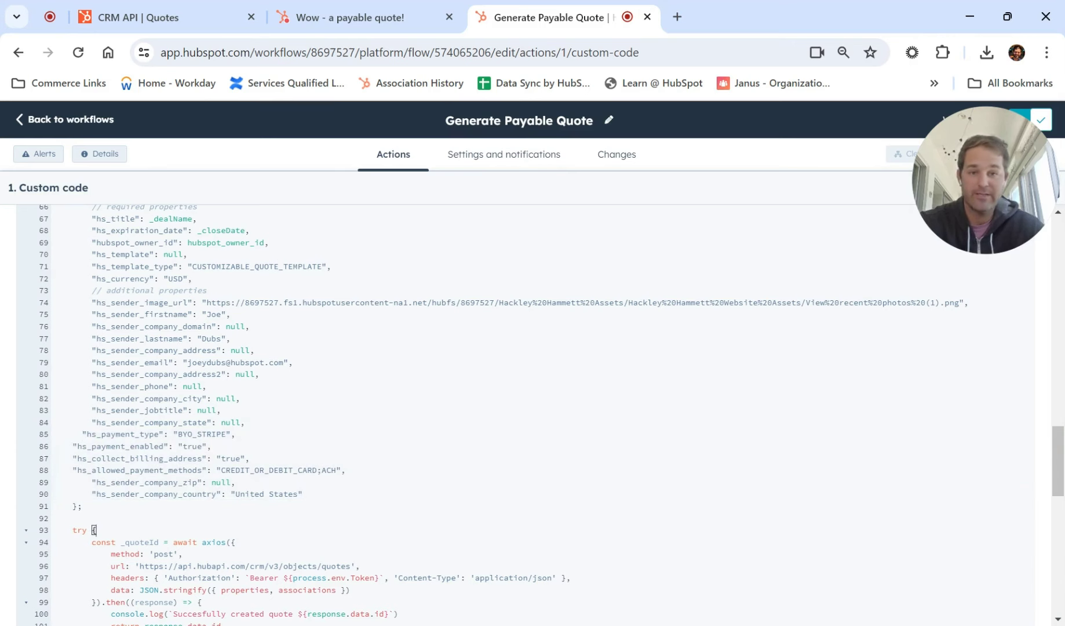
pyautogui.scroll(15, 528, 535)
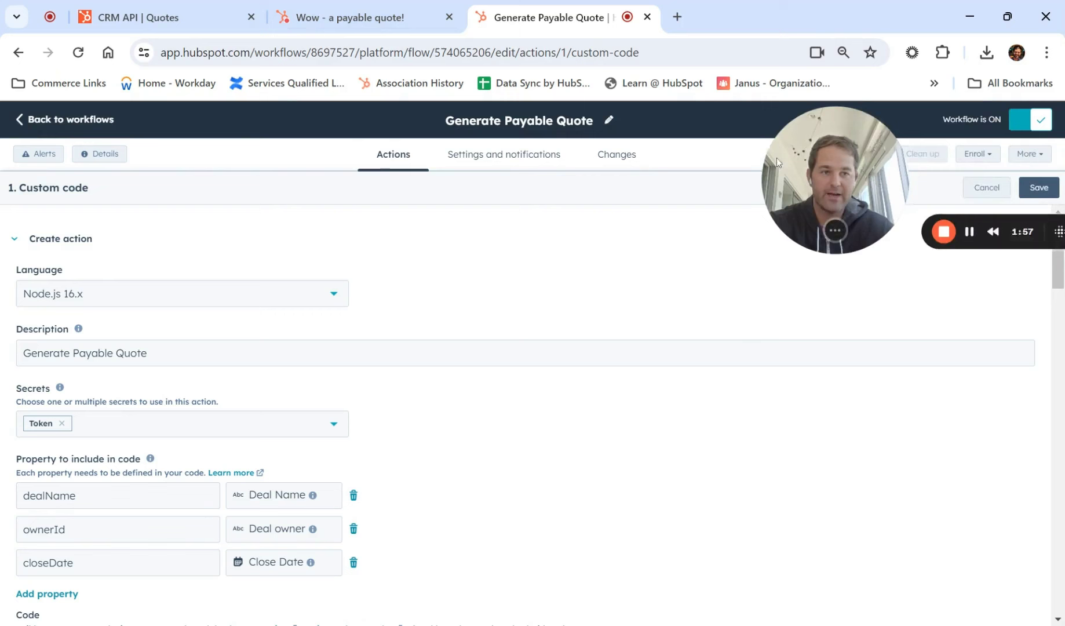
pyautogui.click(987, 188)
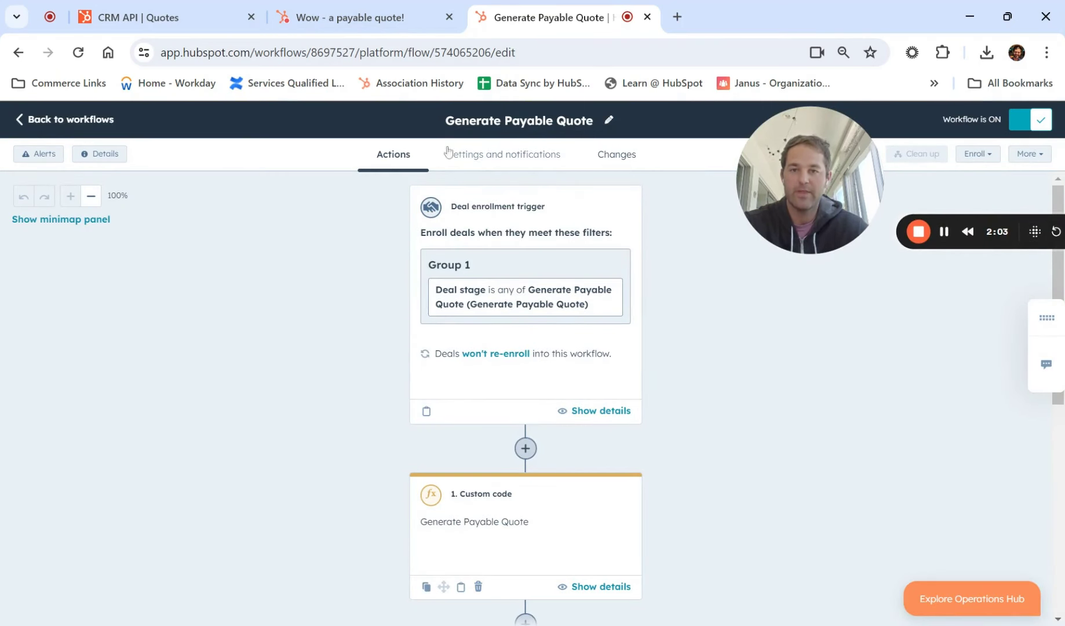
# Set the 'Wow - a payable quote!' deal's stage to Generate Payable Quote
pyautogui.click(365, 19)
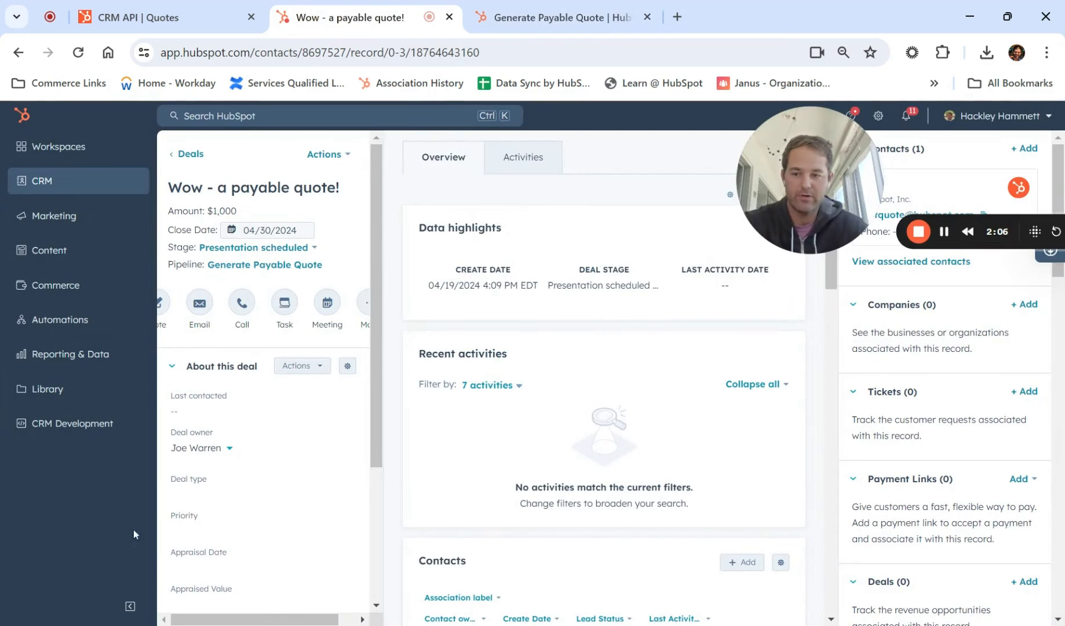
pyautogui.click(130, 606)
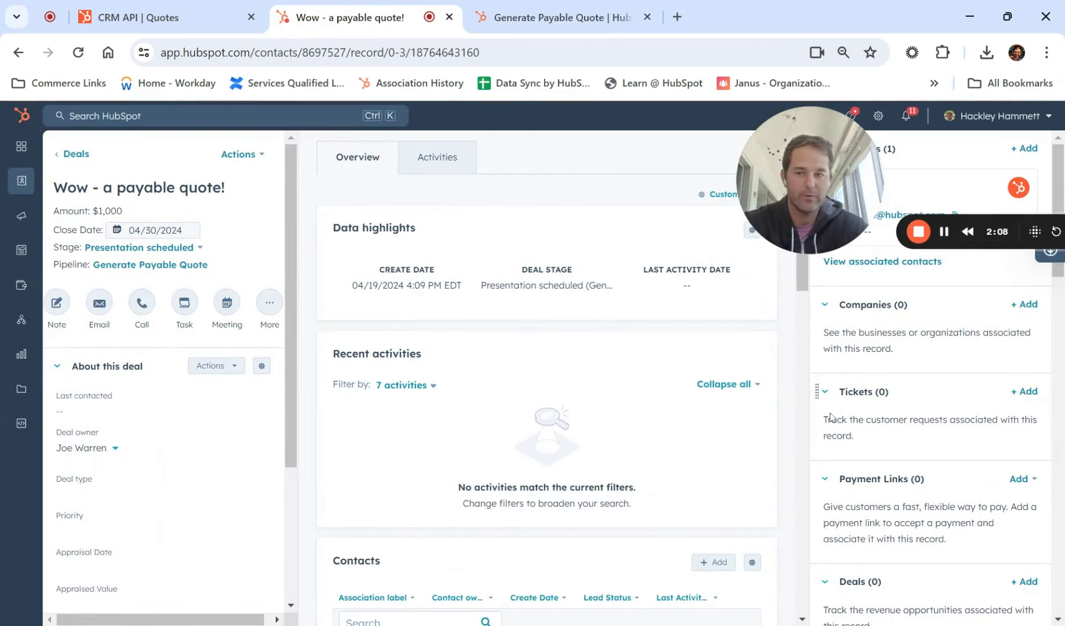
pyautogui.scroll(-8, 913, 481)
pyautogui.scroll(-10, 913, 481)
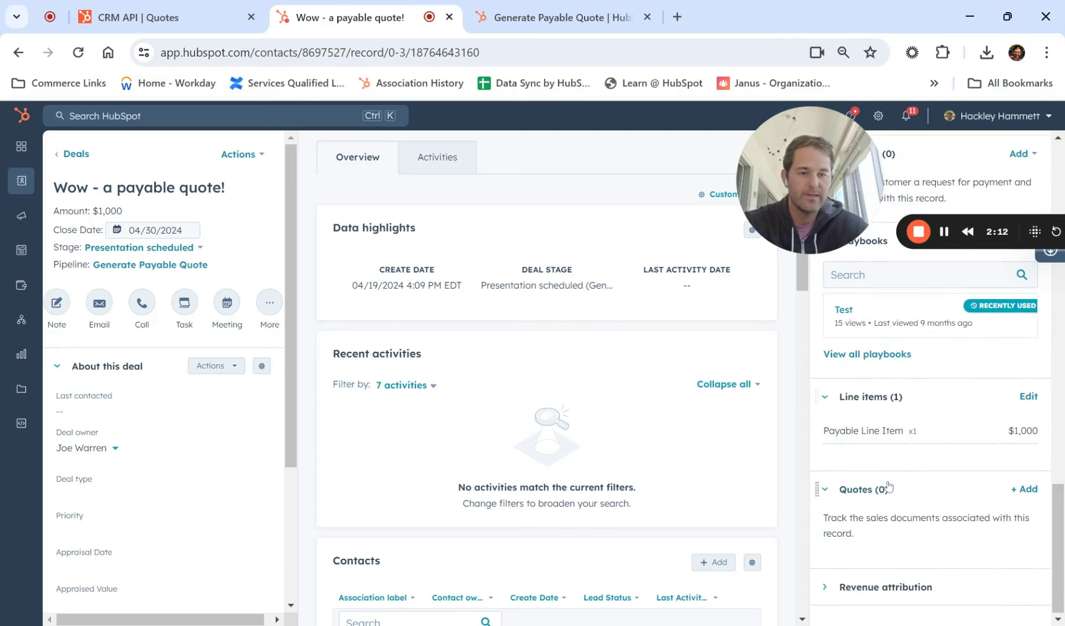
pyautogui.click(145, 248)
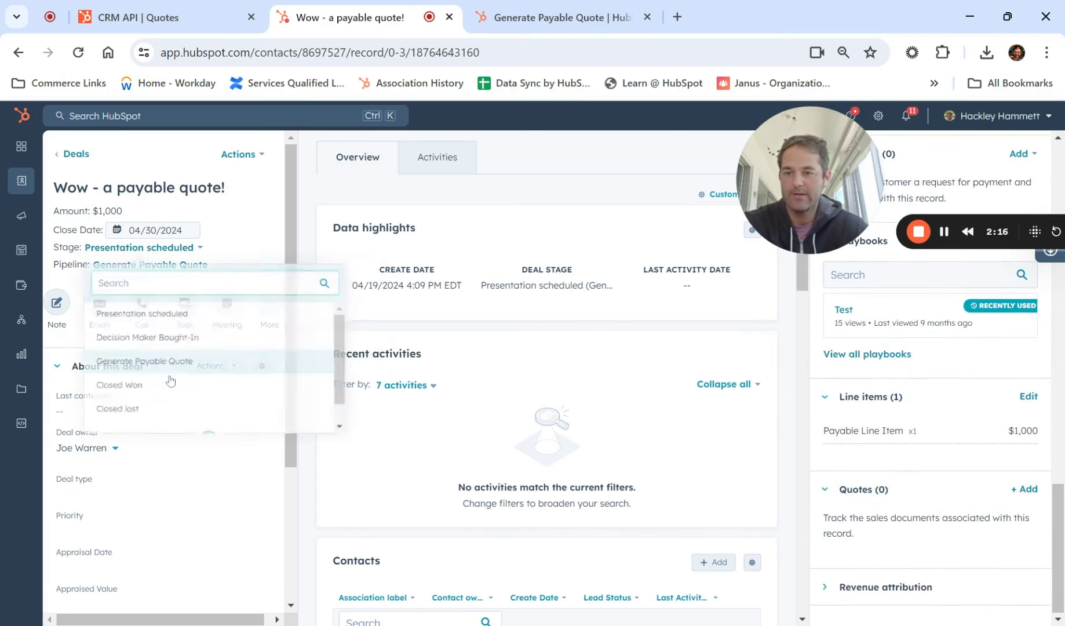
pyautogui.click(169, 374)
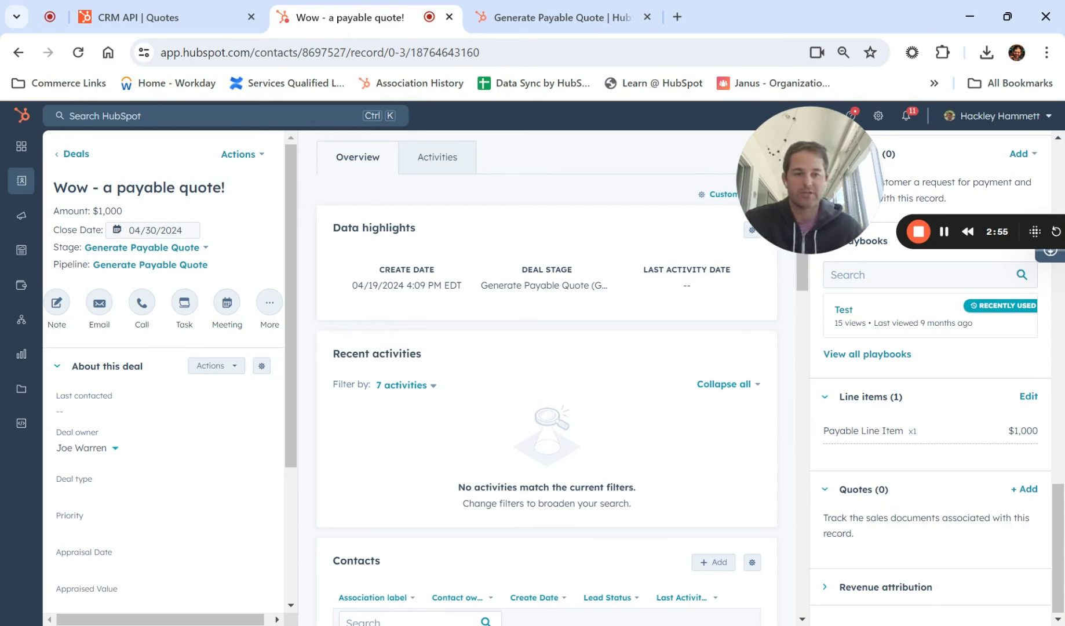
# Reload the deal and find its 'Wow - a payable quote!' quote, waiting for payment, in the Quotes card
pyautogui.click(79, 56)
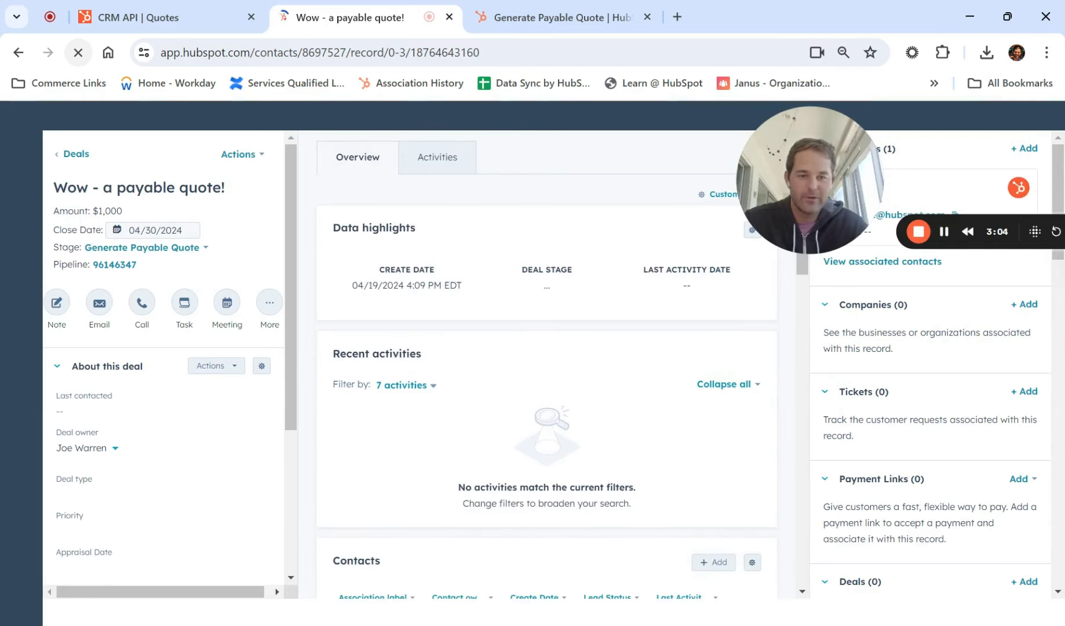
pyautogui.scroll(-15, 948, 448)
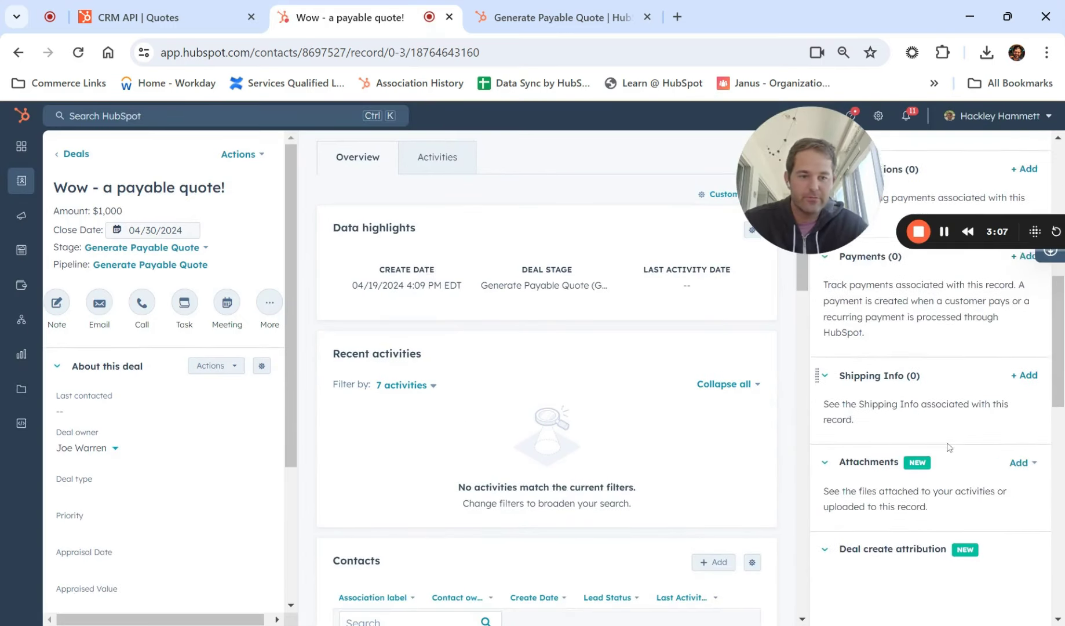
pyautogui.scroll(-6, 948, 448)
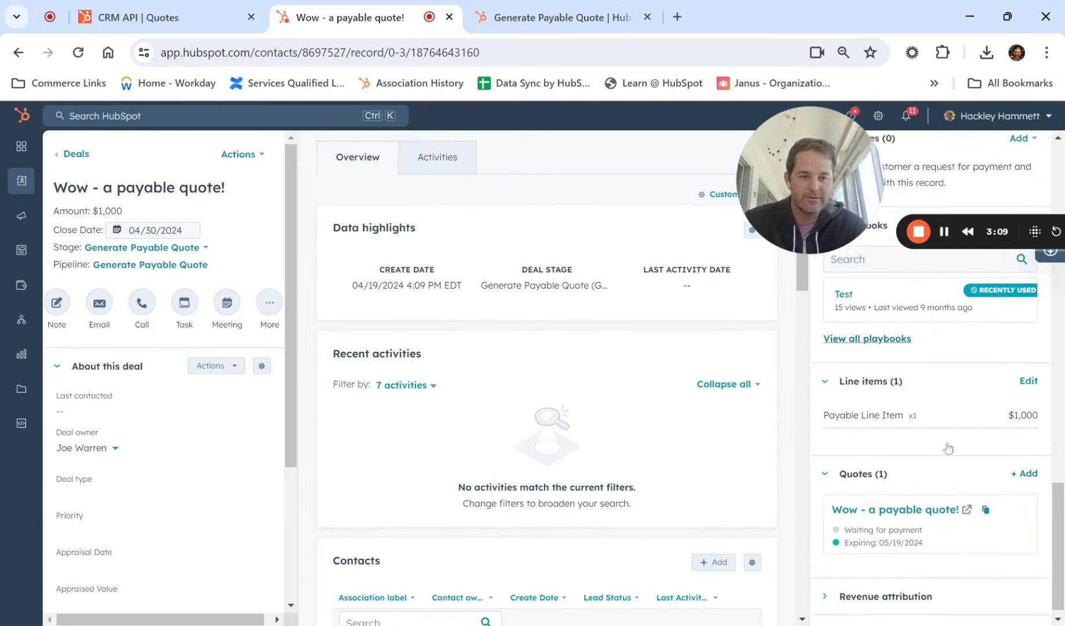
# Open the 'Wow - a payable quote!' quote and go to its $1,000.00 Pay now checkout
pyautogui.click(910, 505)
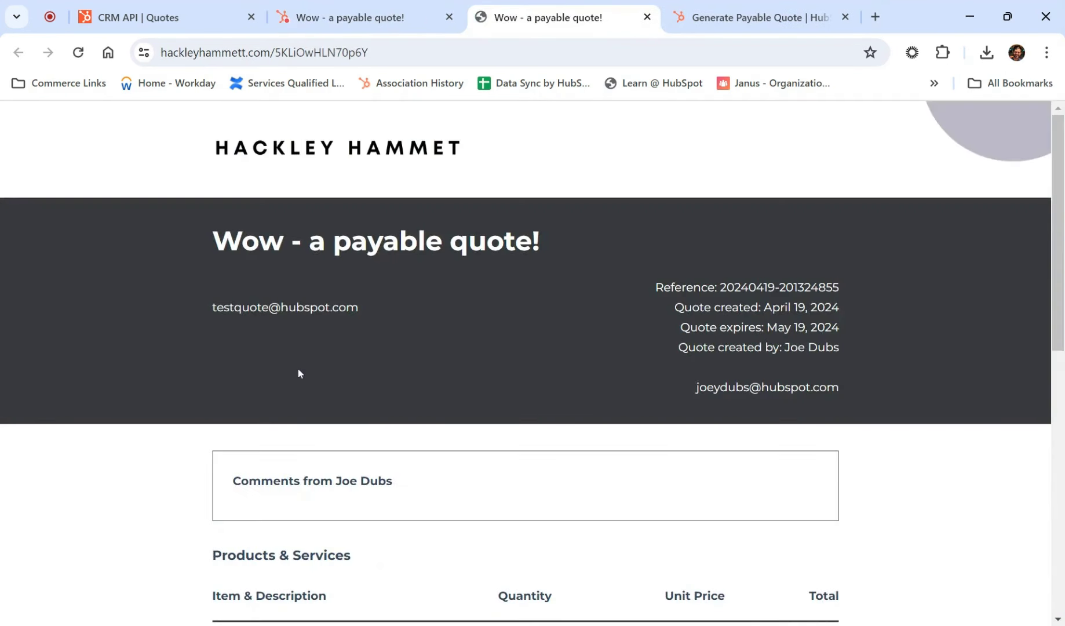
pyautogui.scroll(-10, 298, 370)
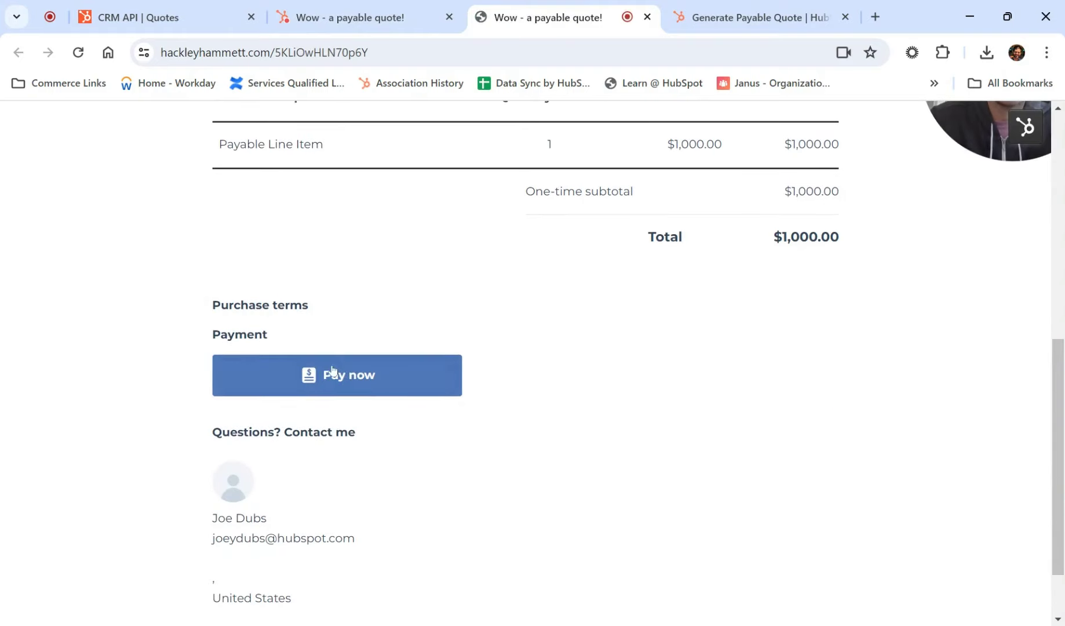
pyautogui.scroll(3, 385, 364)
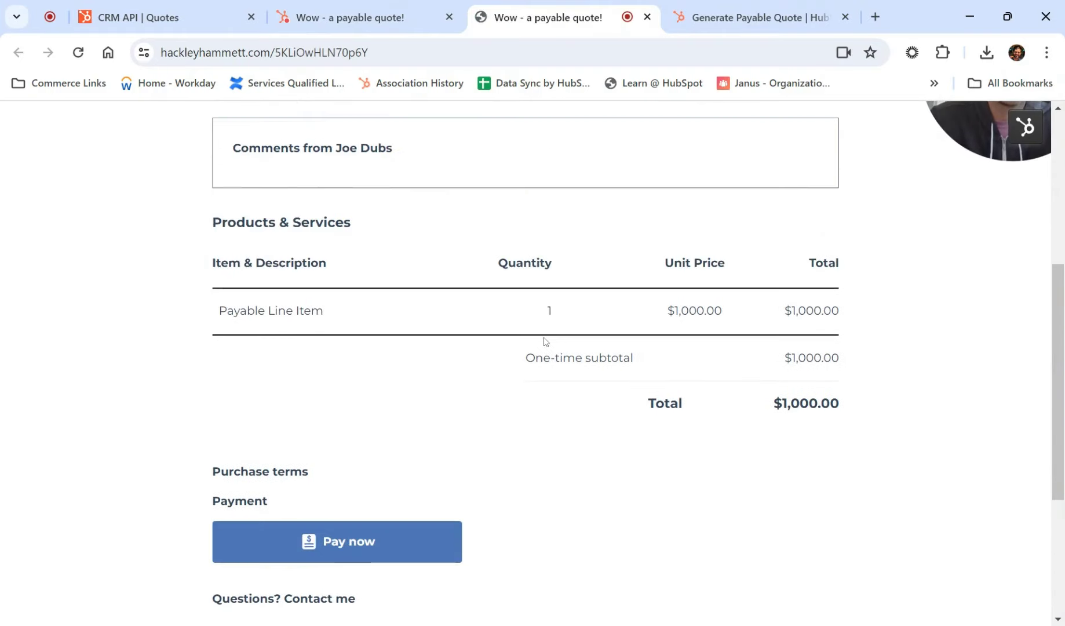
pyautogui.click(318, 532)
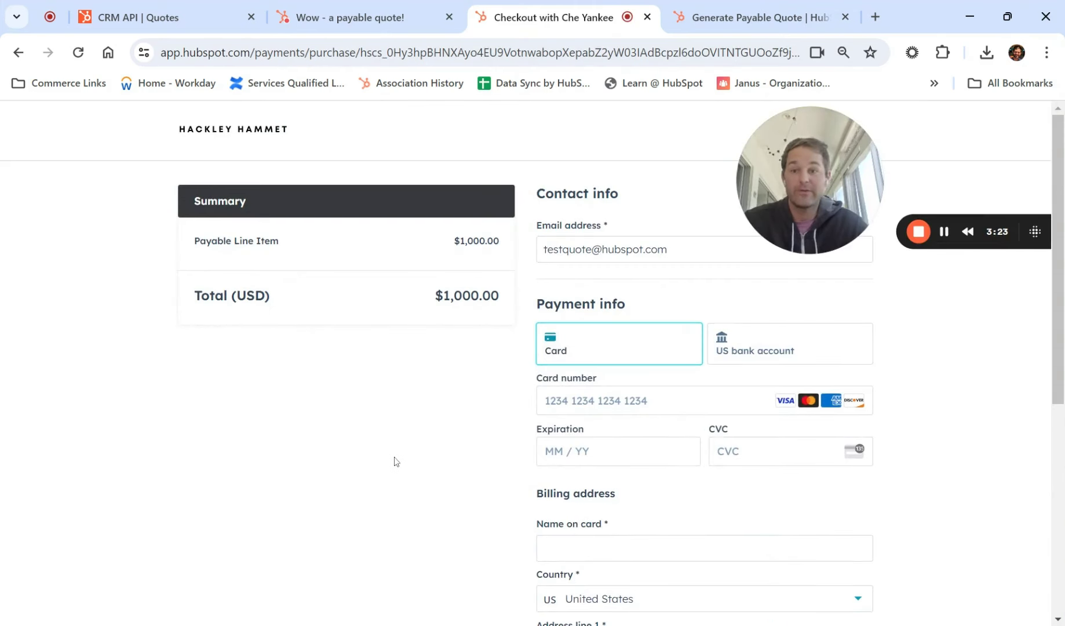
pyautogui.scroll(-3, 396, 462)
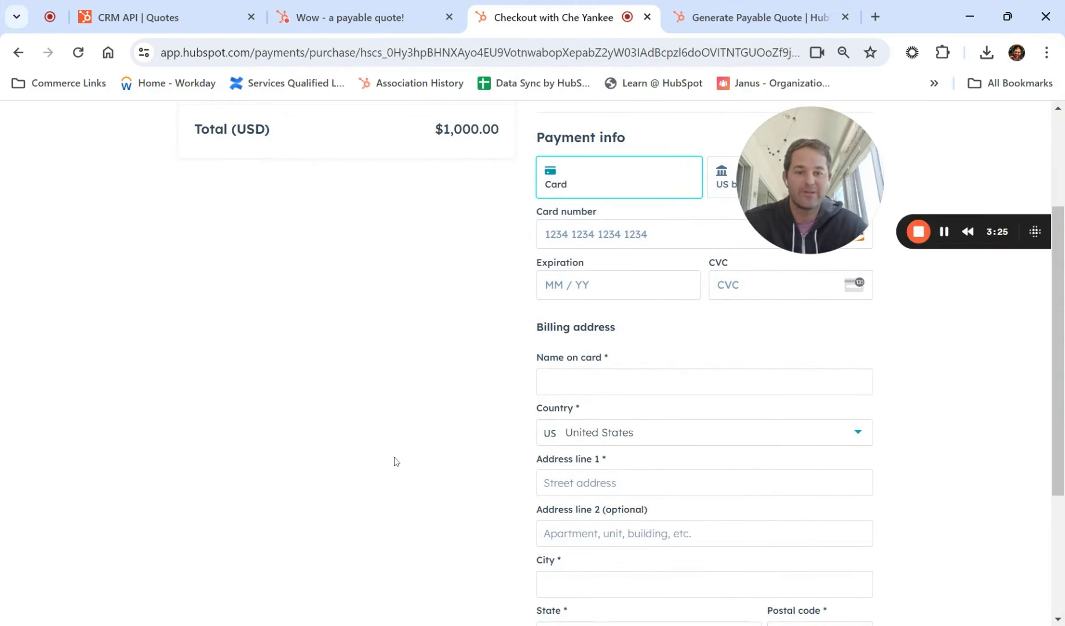